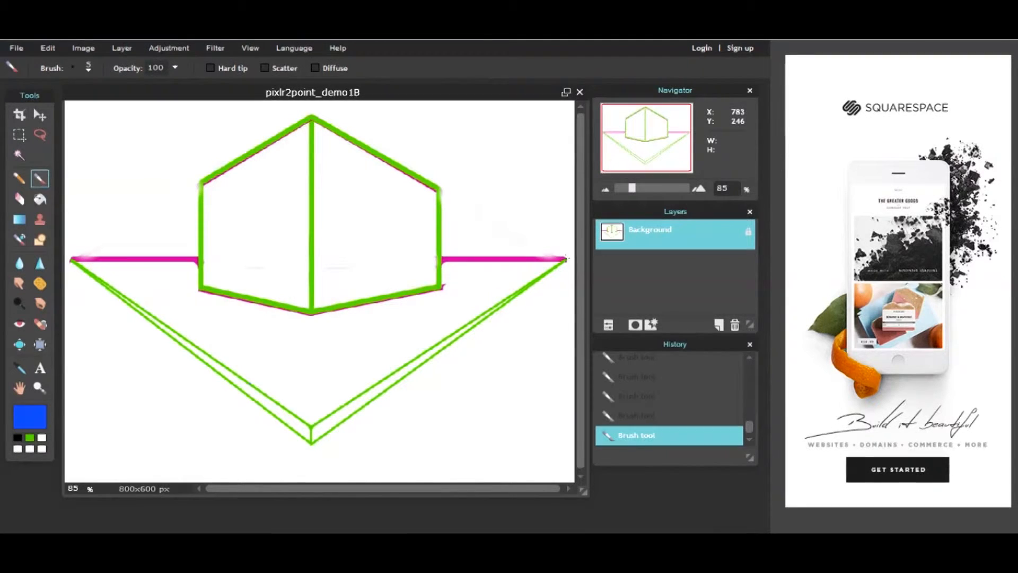
Draw thin blue lines from each vanishing point to the sidewalk's opposite inner green edge so that they cross below the building.
click(565, 259)
shift+click(250, 383)
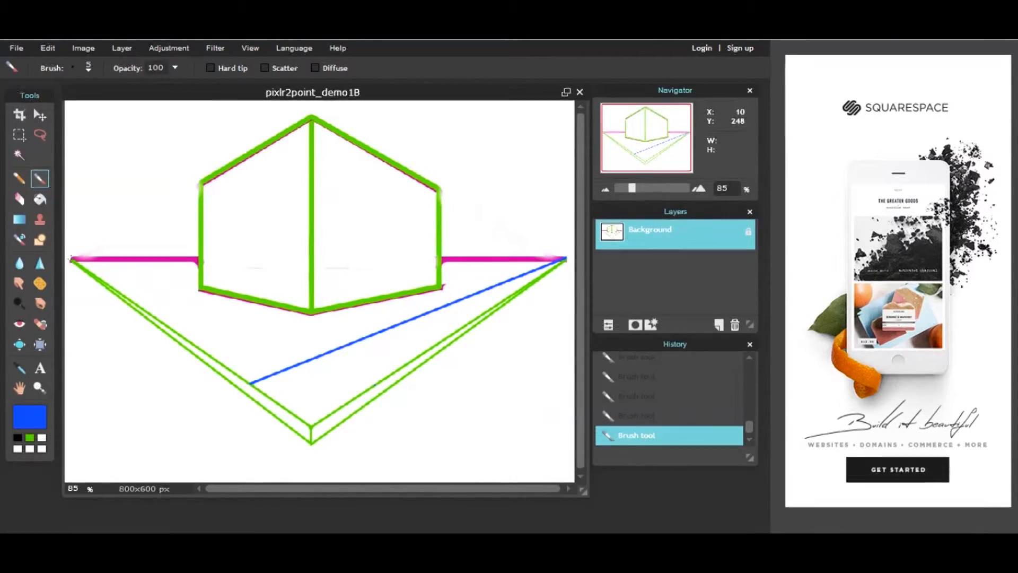
shift+click(71, 259)
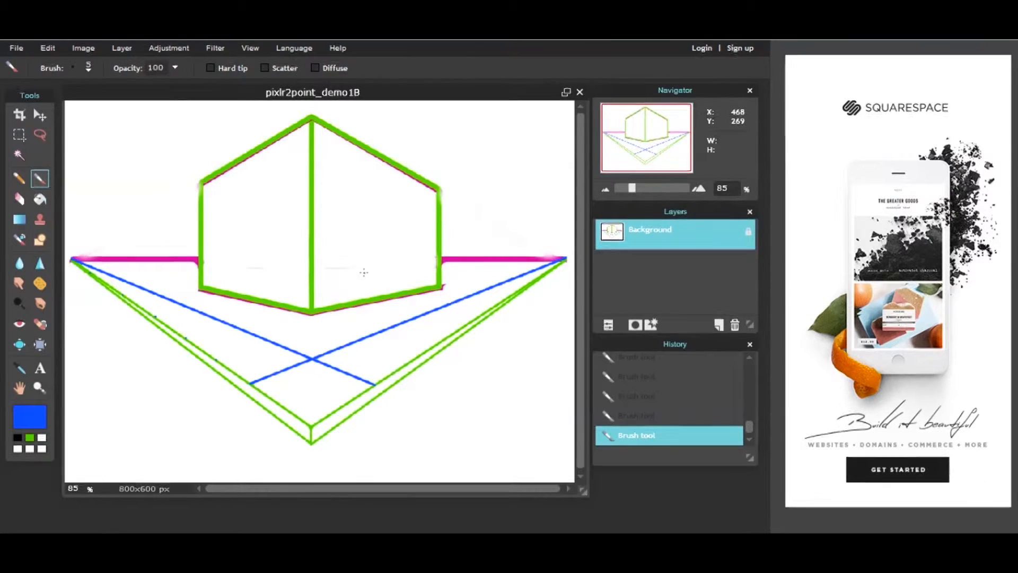
shift+click(567, 259)
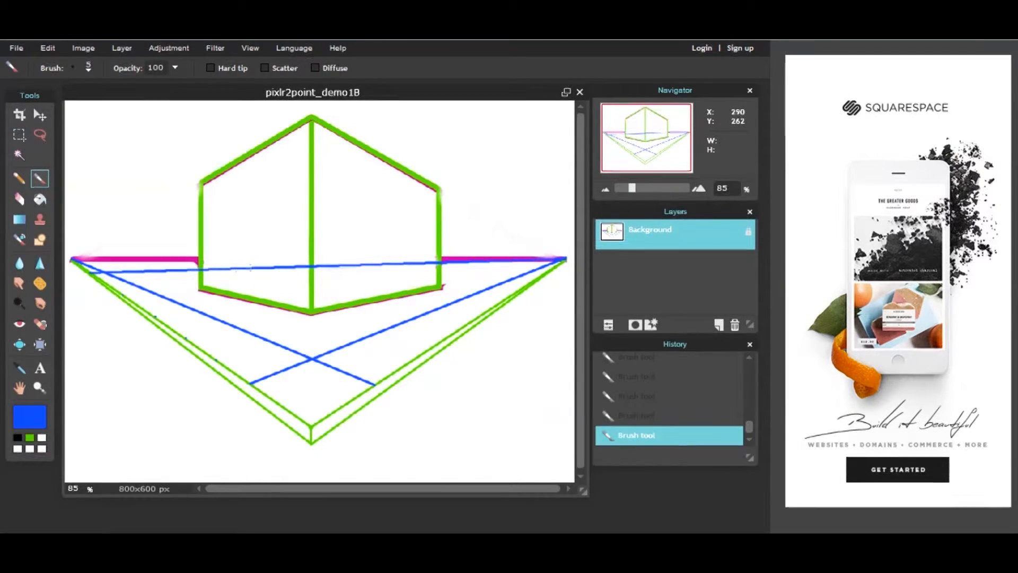
click(47, 49)
click(53, 65)
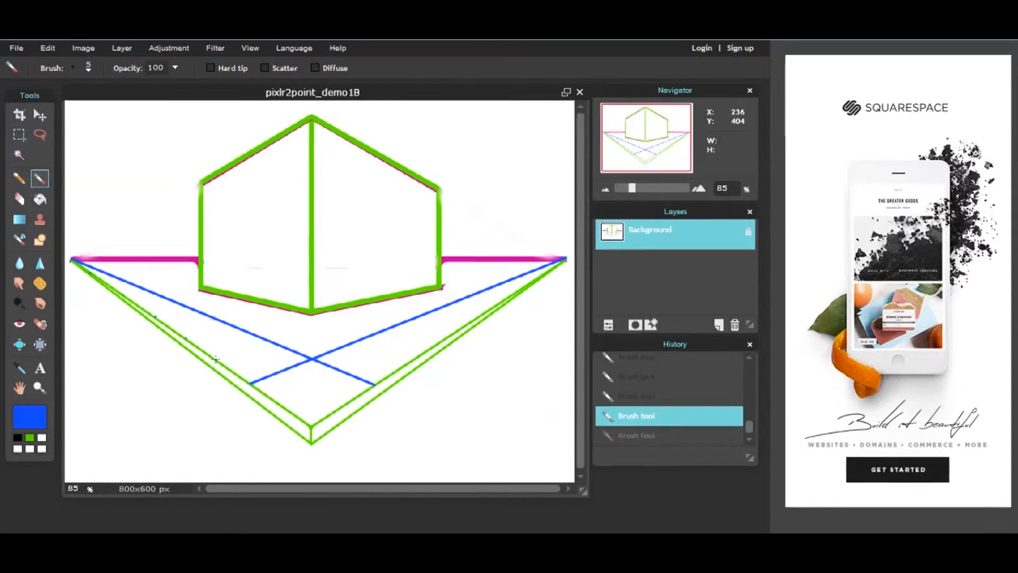
Draw a blue dividing line from the left sidewalk's green edge toward the right vanishing point, ending on the inner blue line nearest the crossing.
key(ctrl+y)
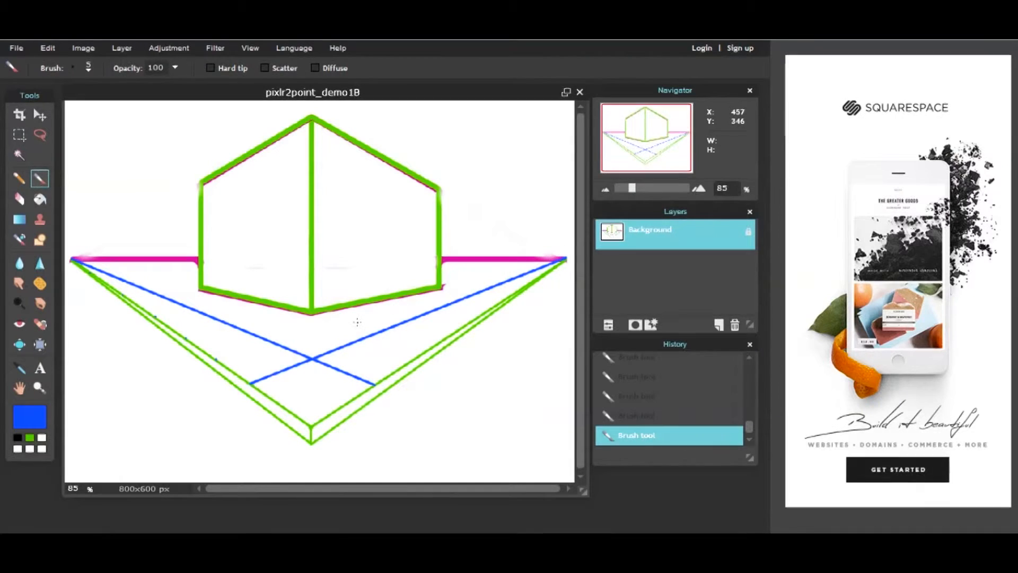
shift+click(275, 343)
shift+click(562, 256)
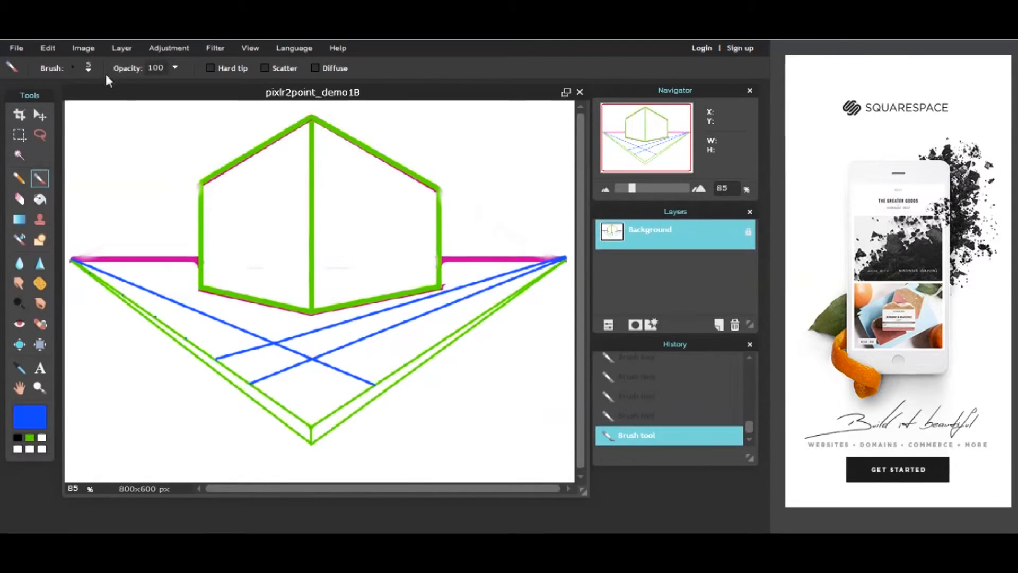
click(51, 49)
click(55, 66)
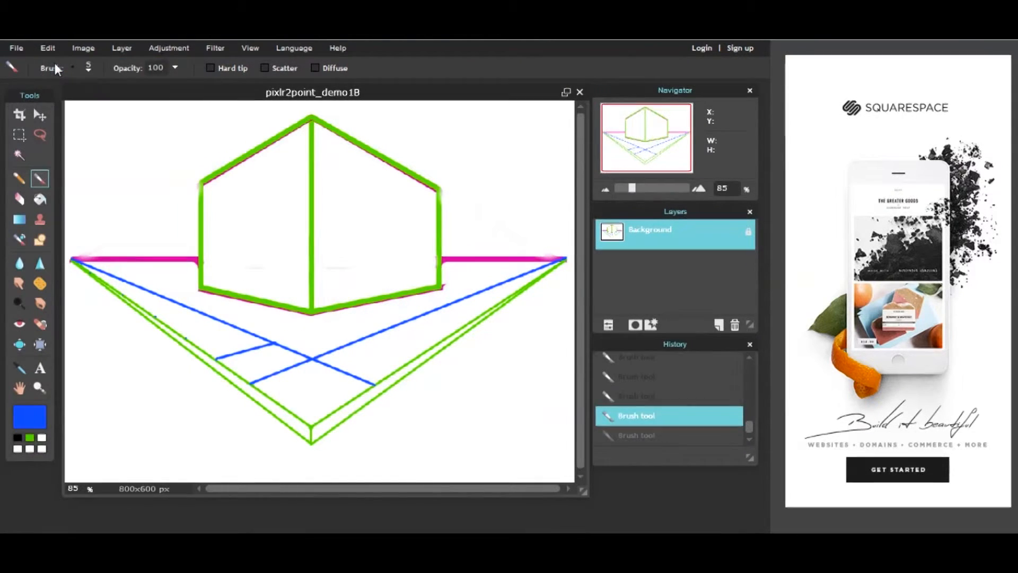
Draw the remaining blue dividing lines along the left sidewalk, aligned with the right vanishing point and ending on the inner blue line.
click(185, 338)
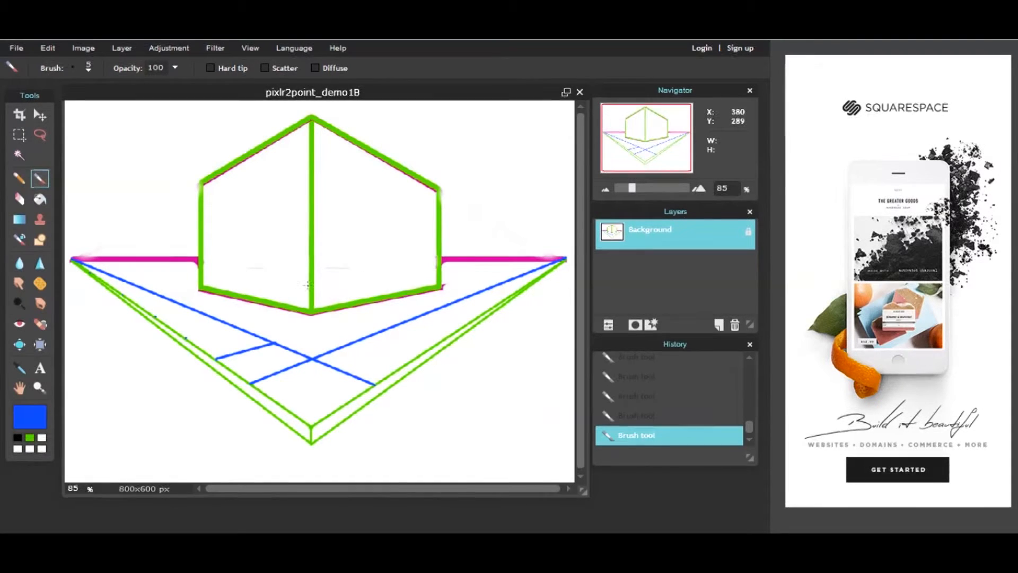
shift+click(238, 327)
shift+click(197, 311)
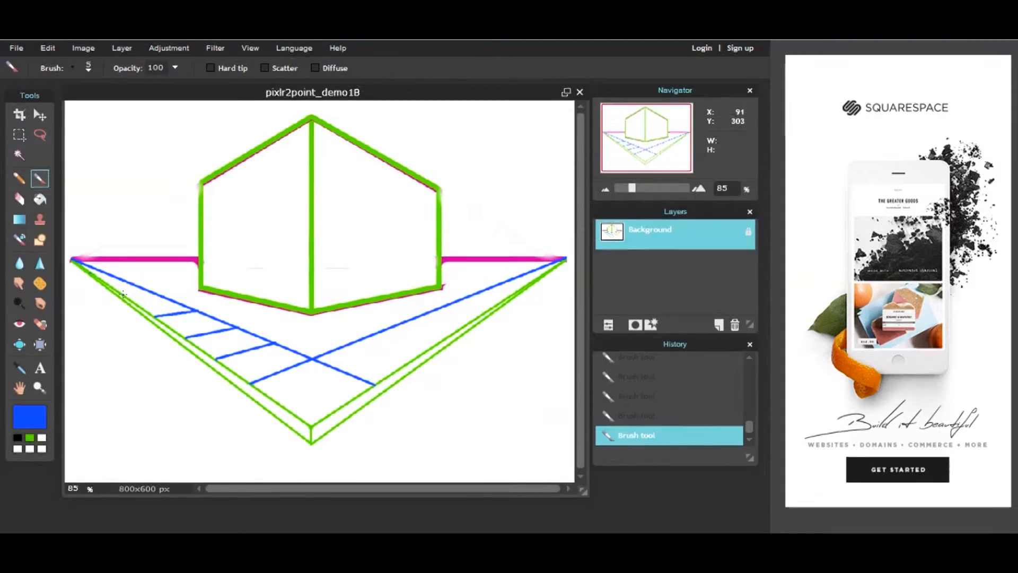
shift+click(154, 293)
Draw blue dividing lines across the right sidewalk, aligned with the left vanishing point and ending on the inner blue line.
shift+click(466, 295)
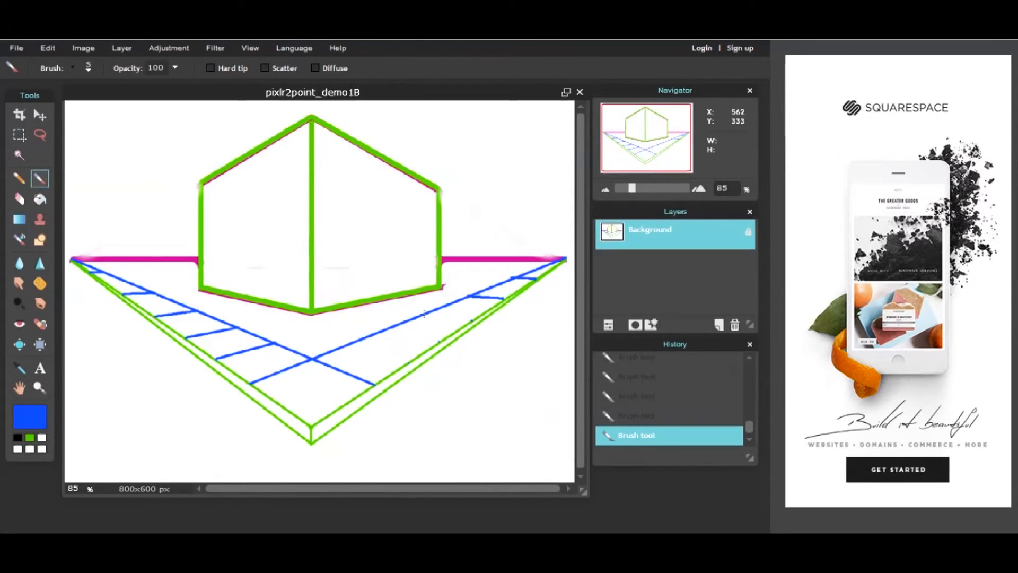
shift+click(423, 313)
shift+click(382, 330)
shift+click(347, 344)
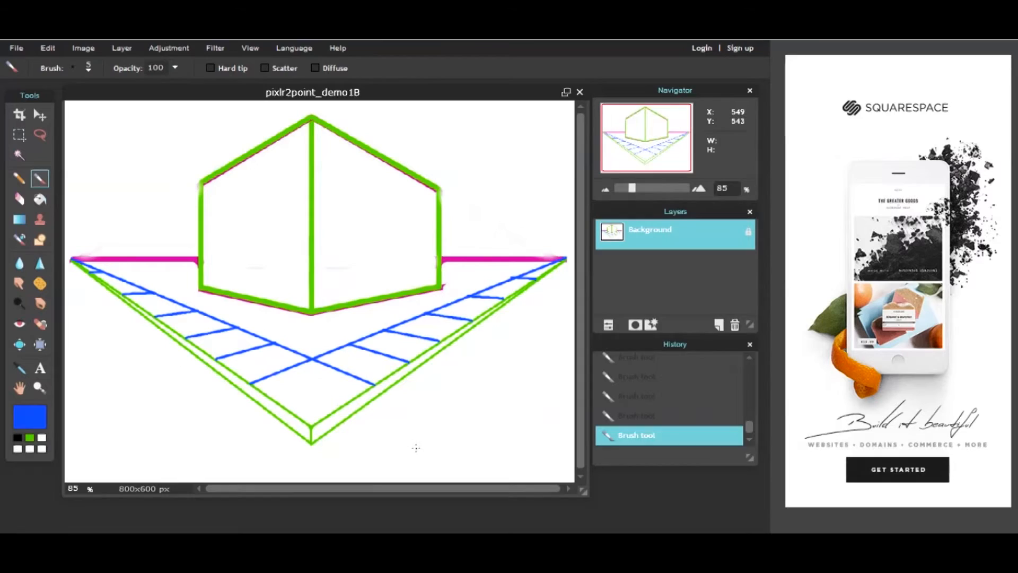
Switch to PowerPoint and view the "In the Next Demo" slide, followed by the "Adding Sidewalk Lines" slide.
key(alt+Tab)
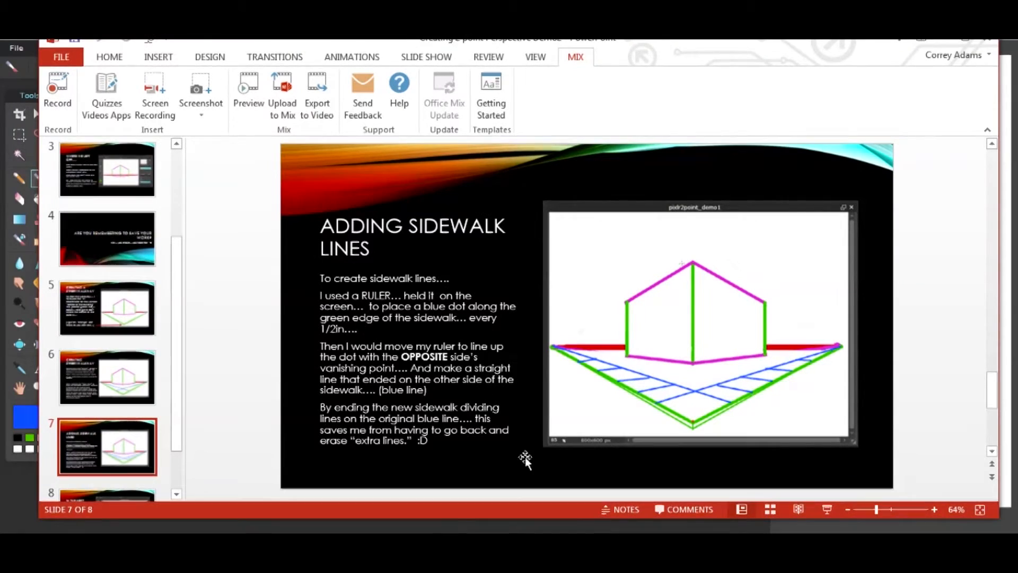
scroll(180, 428, down, 2)
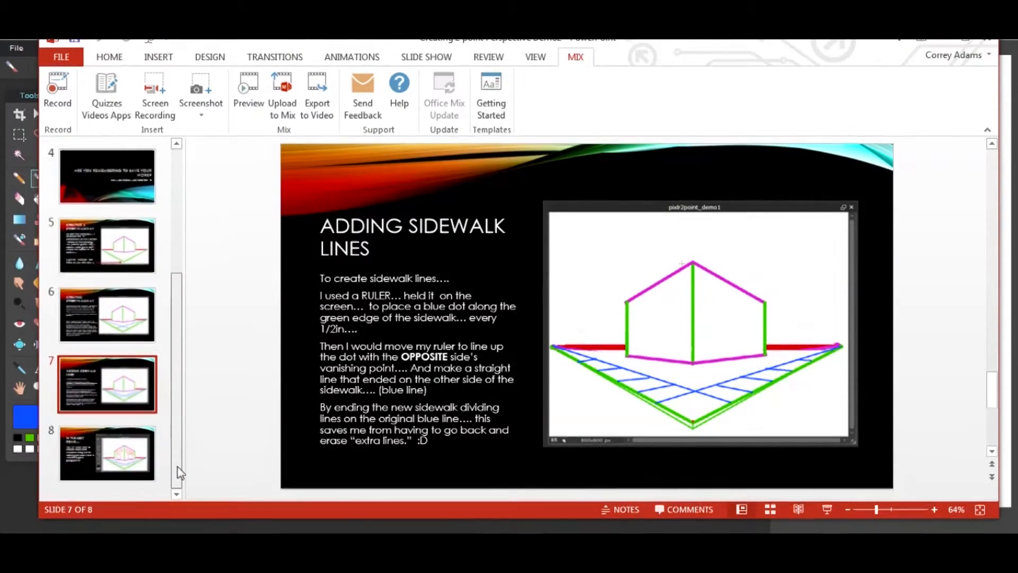
click(133, 450)
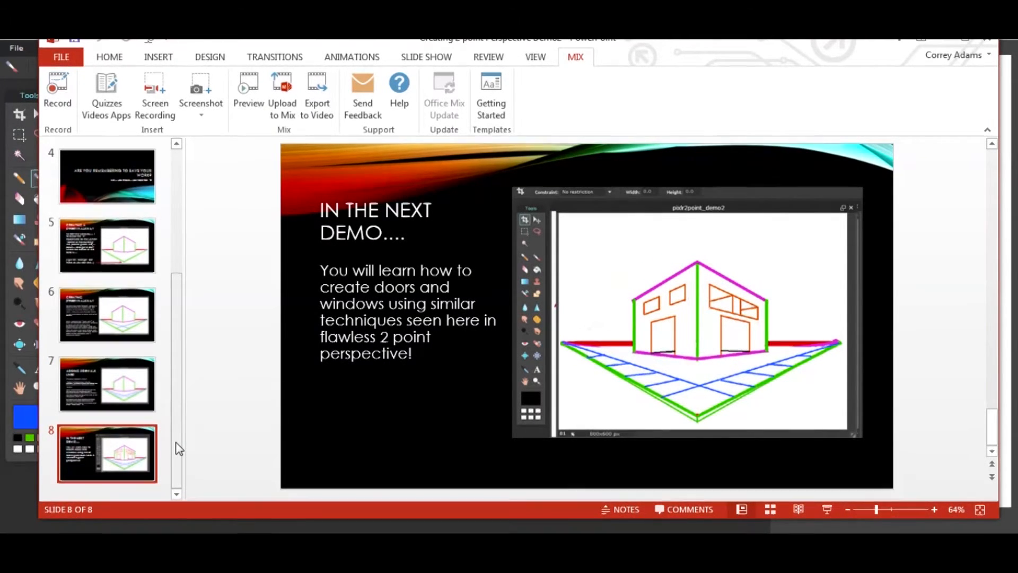
drag(179, 448, 180, 444)
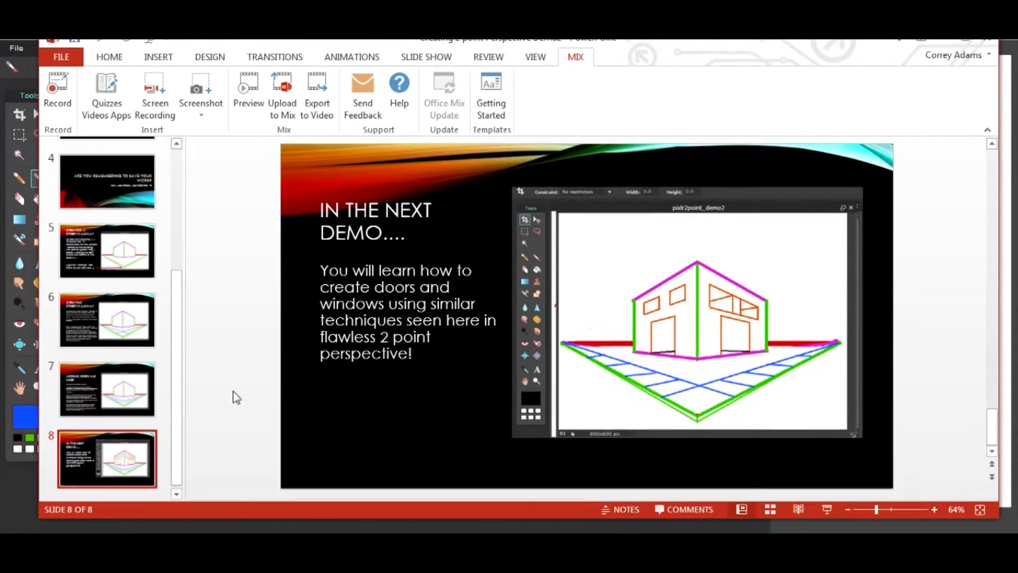
click(139, 389)
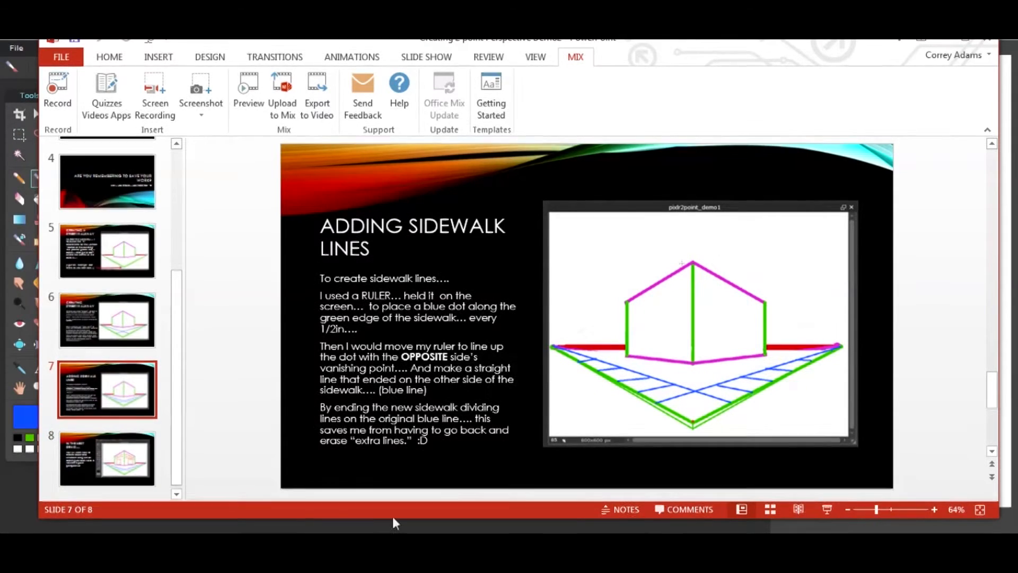
Switch back to Pixlr and draw blue road lines to the canvas's lower edge, one from the left vanishing point and two from the right.
click(28, 428)
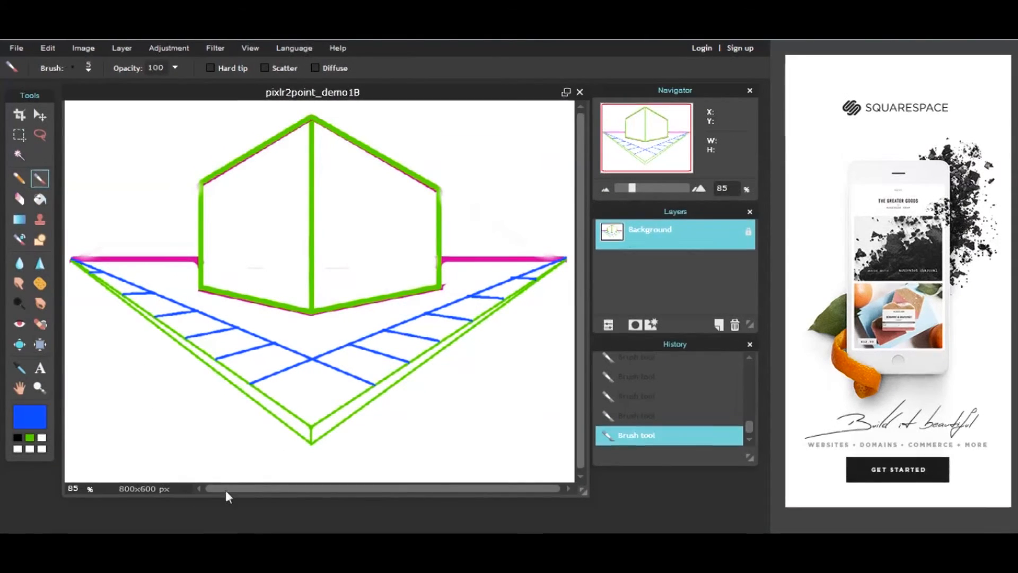
drag(413, 96, 432, 61)
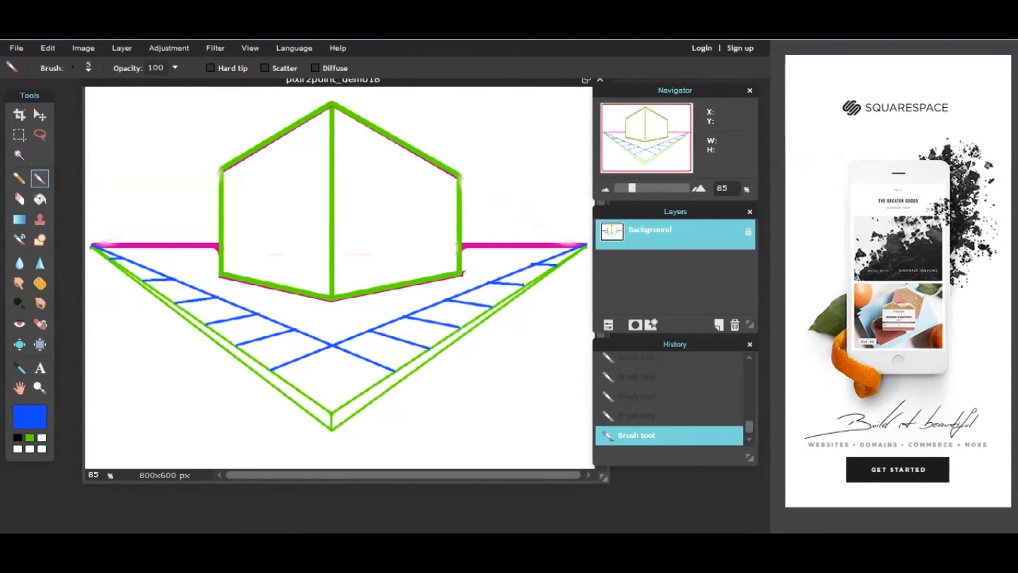
mouse_move(344, 545)
drag(91, 246, 202, 468)
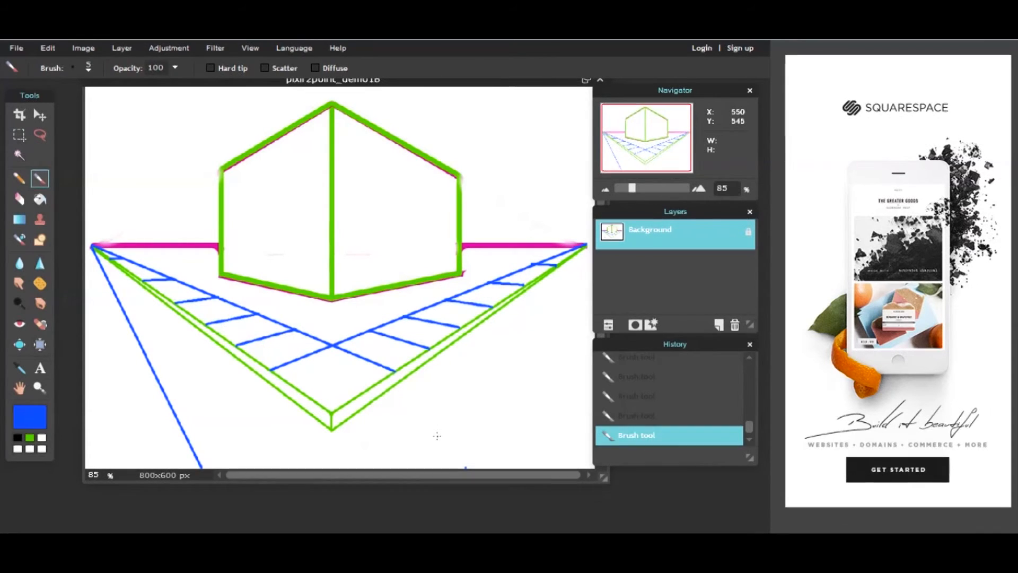
shift+click(587, 247)
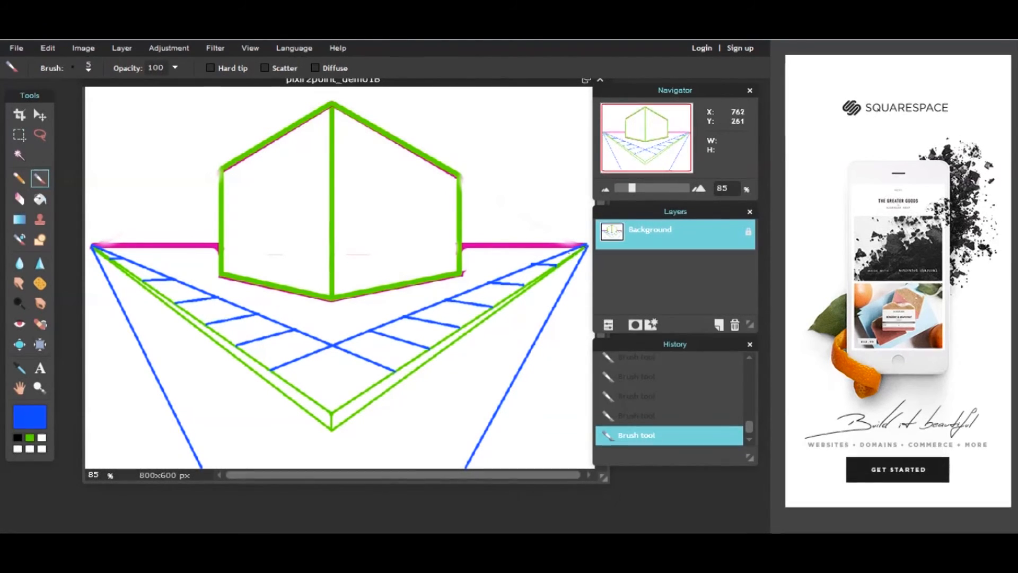
shift+click(383, 466)
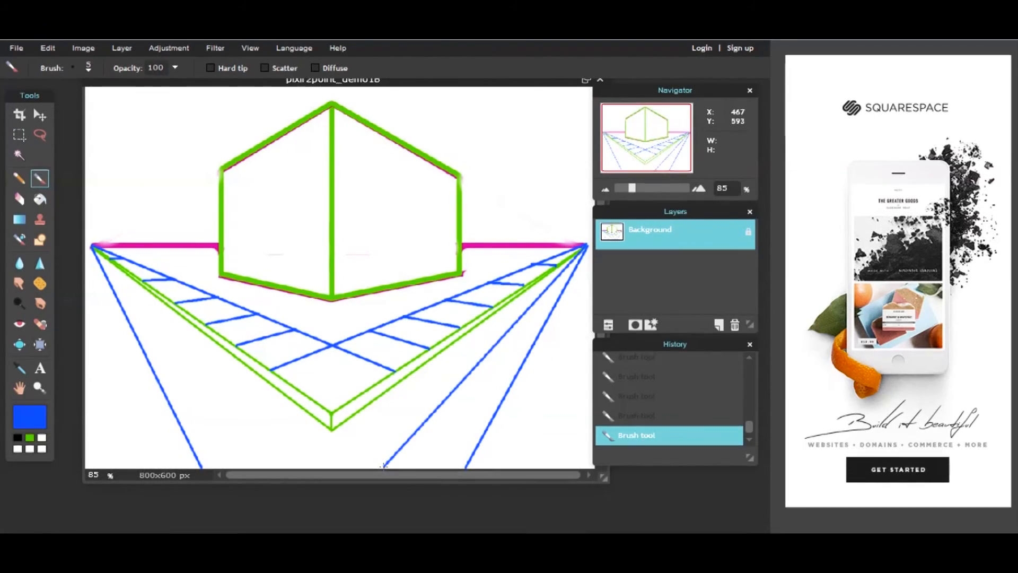
Erase regularly spaced gaps in the right road's inner blue line to make it dashed, setting the eraser to the hard round 20 brush.
click(19, 198)
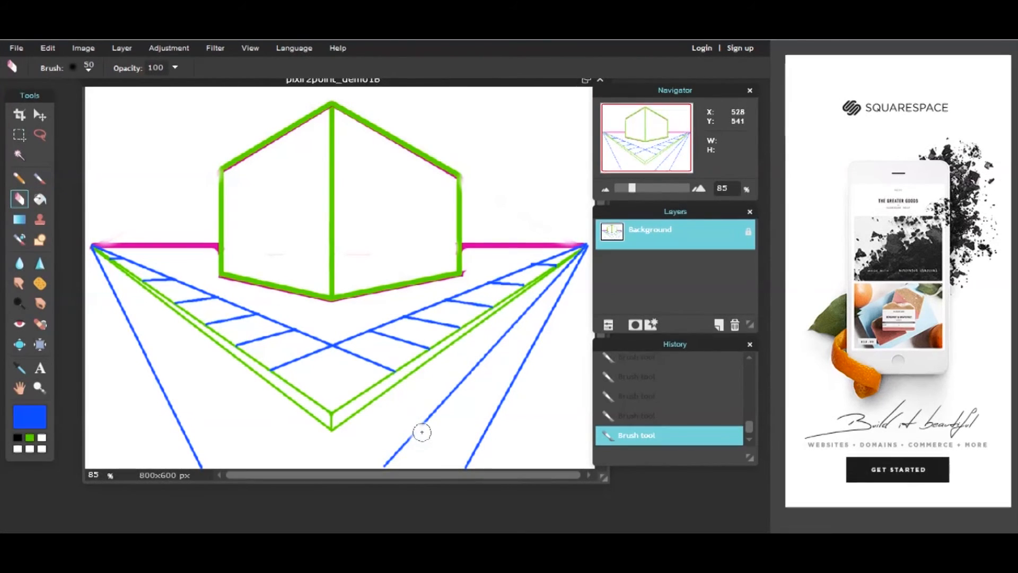
drag(415, 429, 391, 457)
click(88, 71)
click(183, 101)
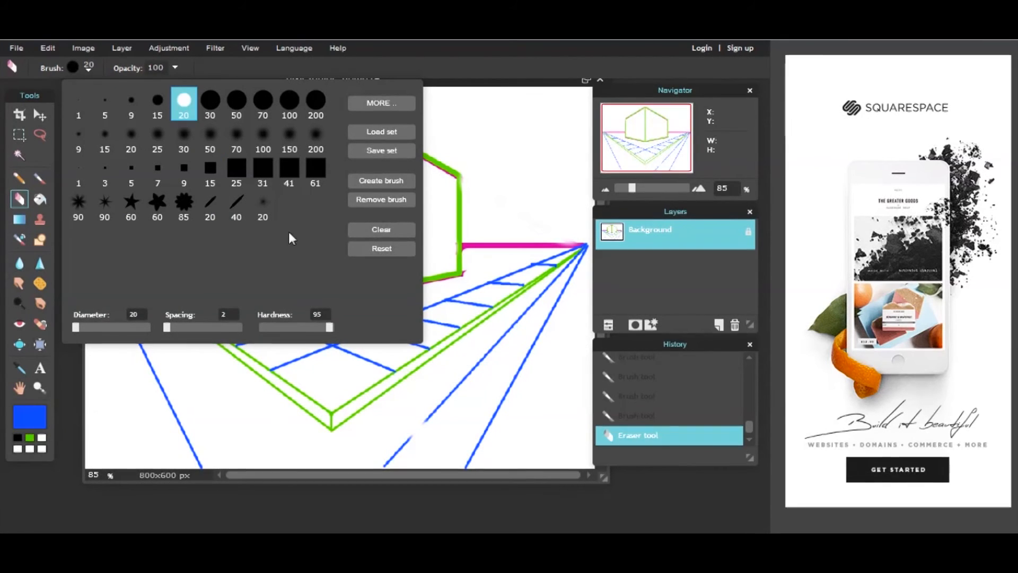
click(422, 426)
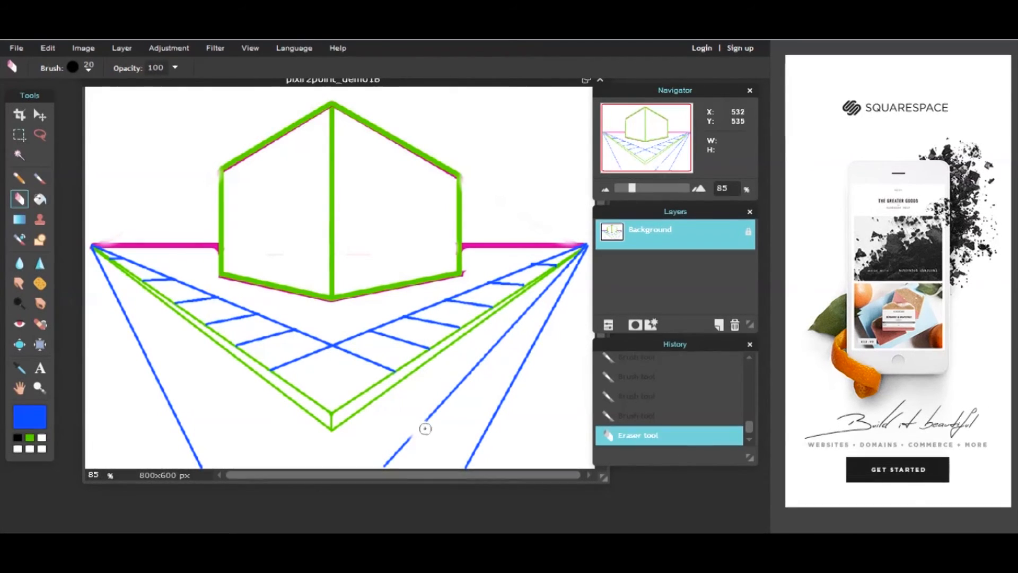
click(455, 387)
click(456, 387)
click(482, 359)
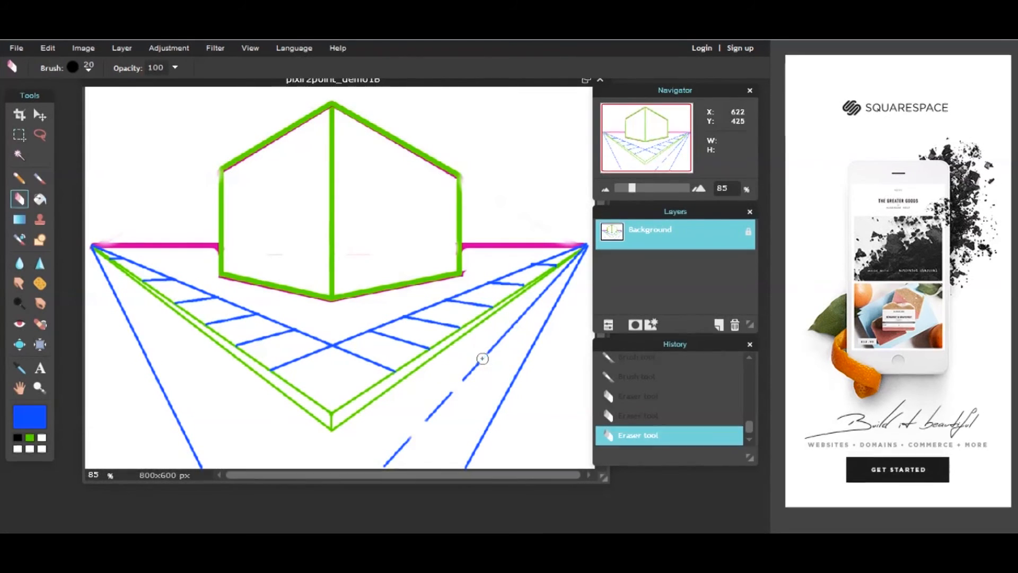
click(503, 337)
click(537, 298)
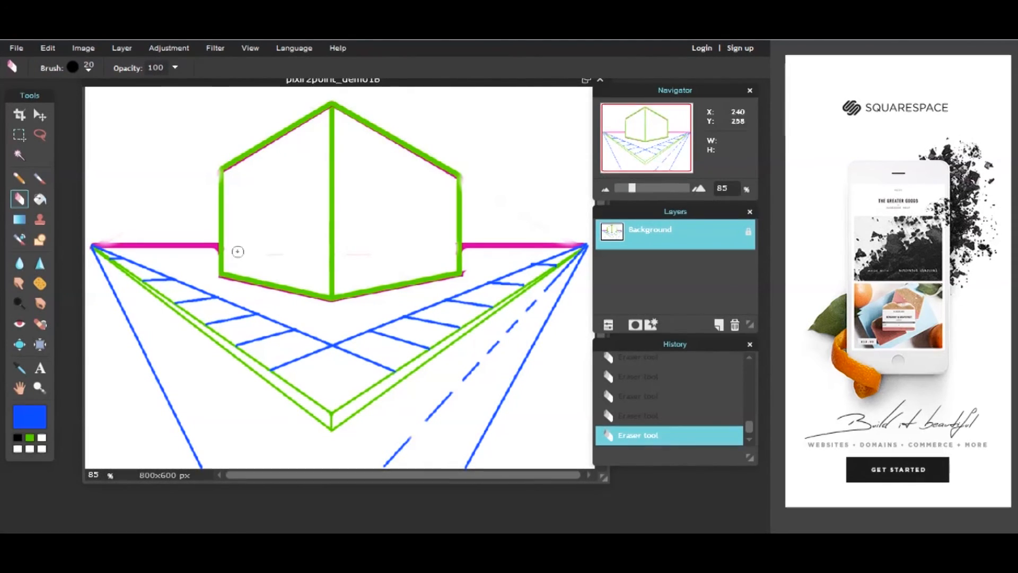
Switch to PowerPoint and view the closing "In the Next Demo" slide about doors and windows.
click(416, 543)
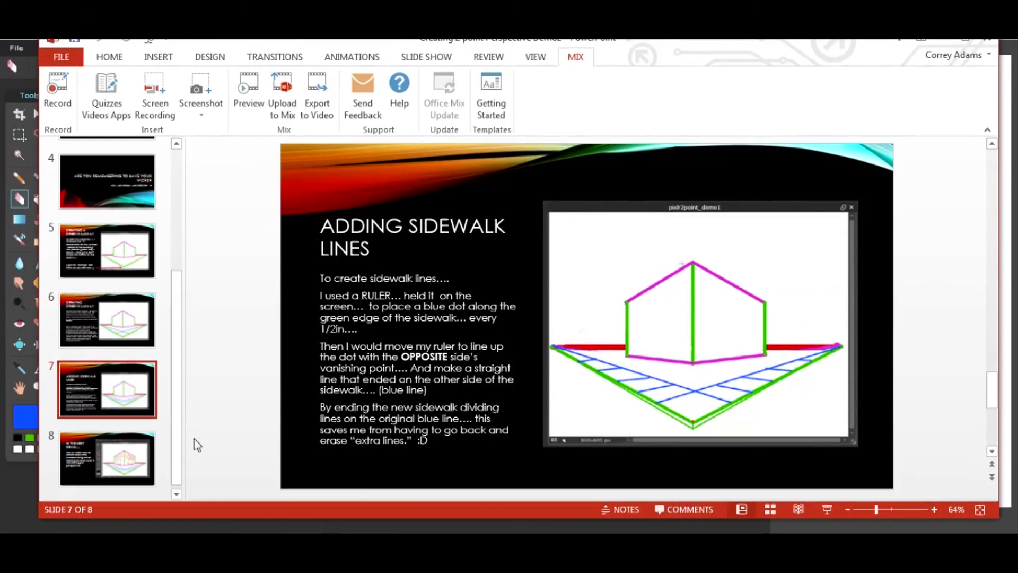
scroll(177, 413, down, 1)
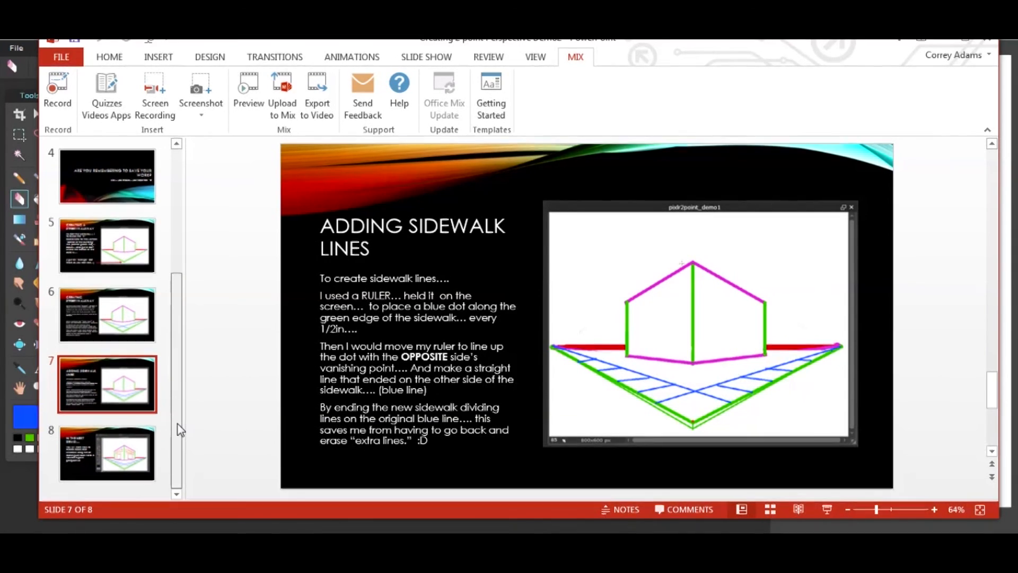
click(138, 451)
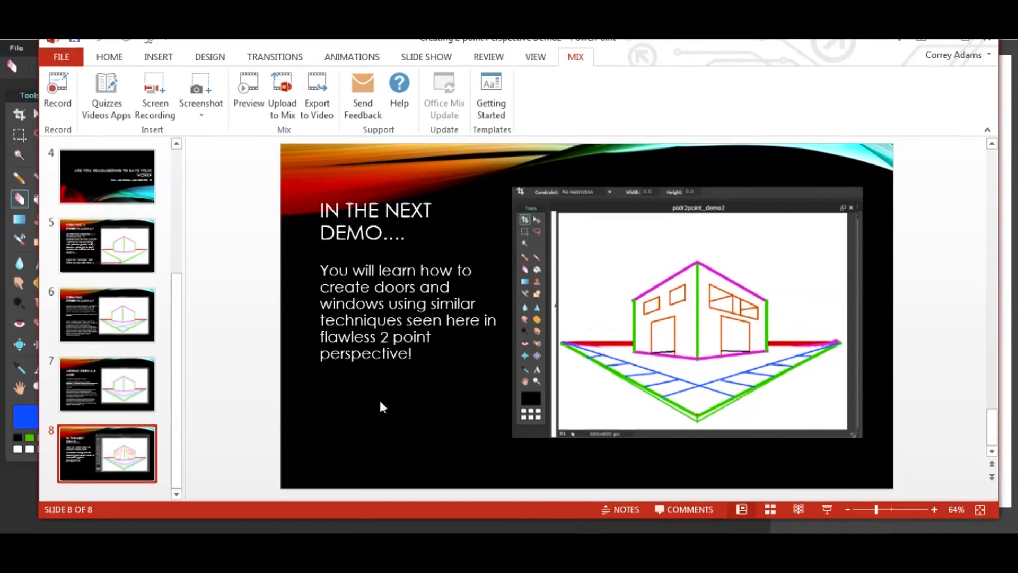